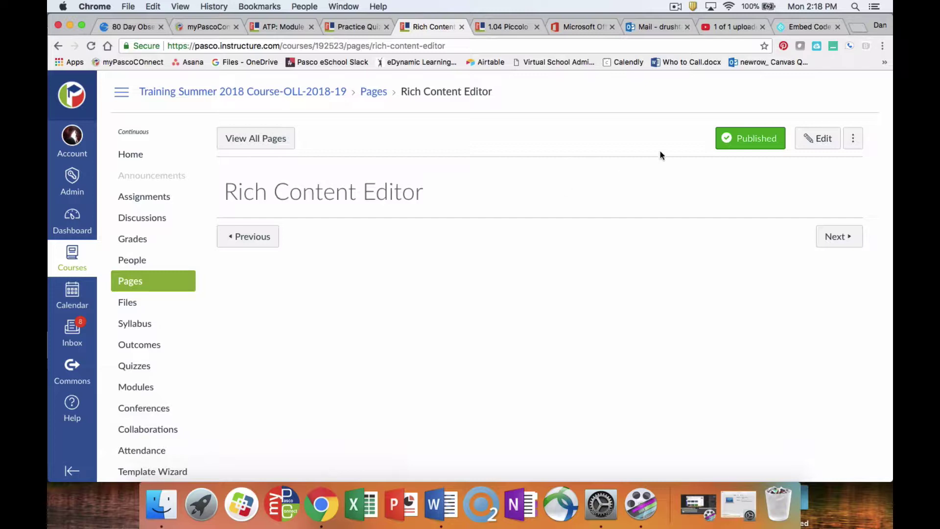
Open the 'Rich Content Editor' page for editing, toggling to HTML view and back to rich text
left_click(819, 140)
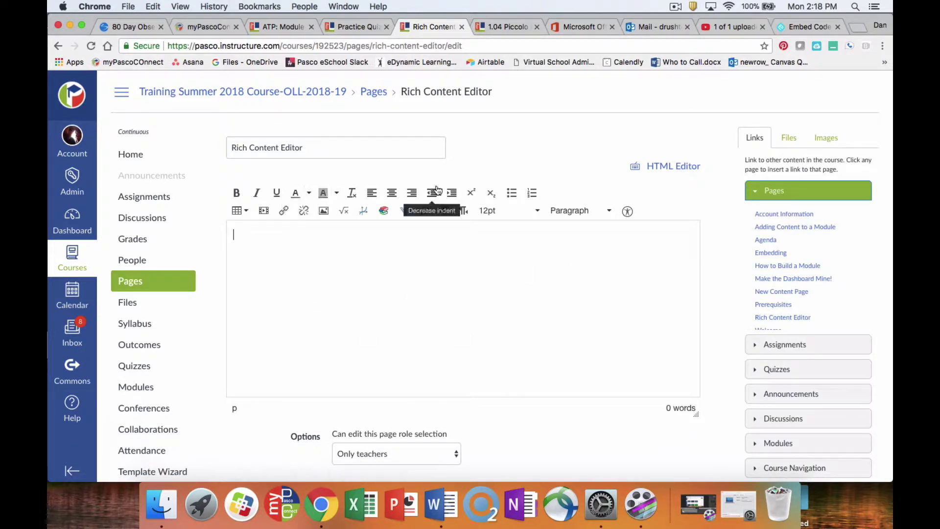
left_click(676, 167)
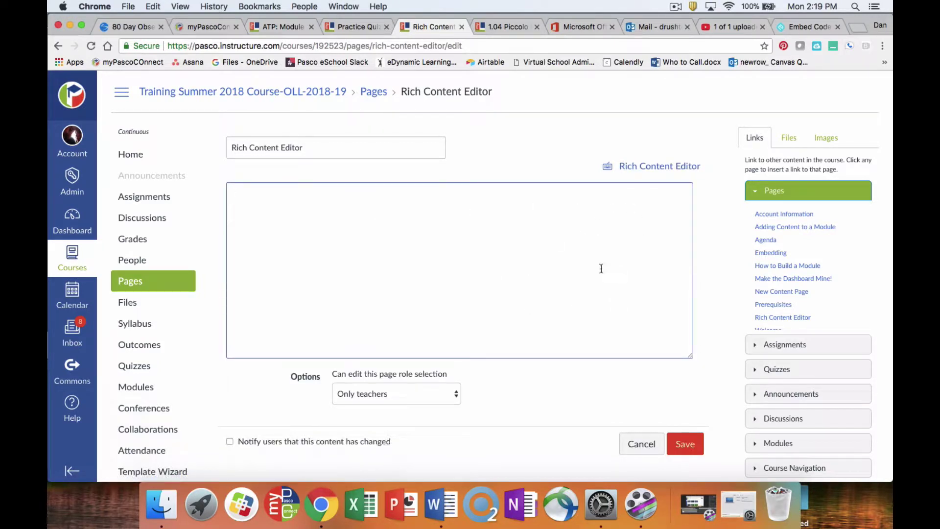
left_click(643, 169)
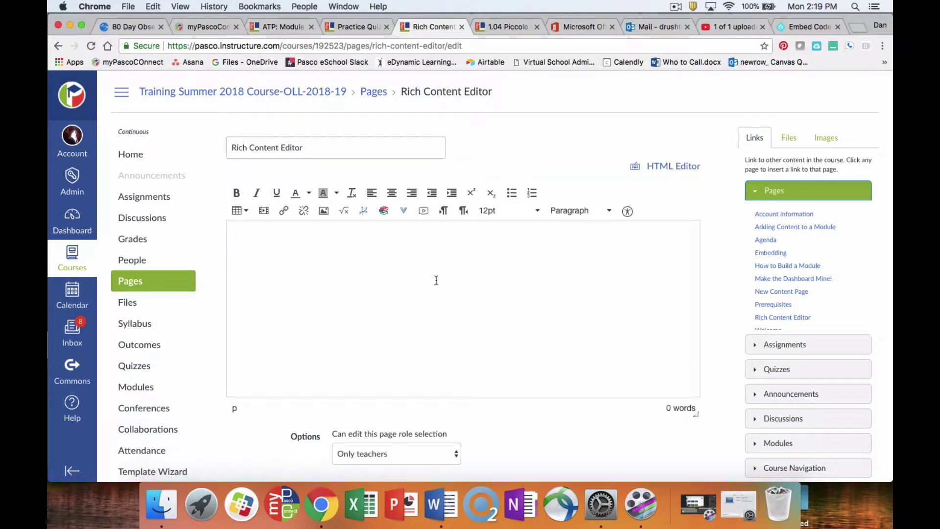
Type 'injeijnervijervijern' and try bold, italic and underline on it, removing each again
type("injeijnervijervijern")
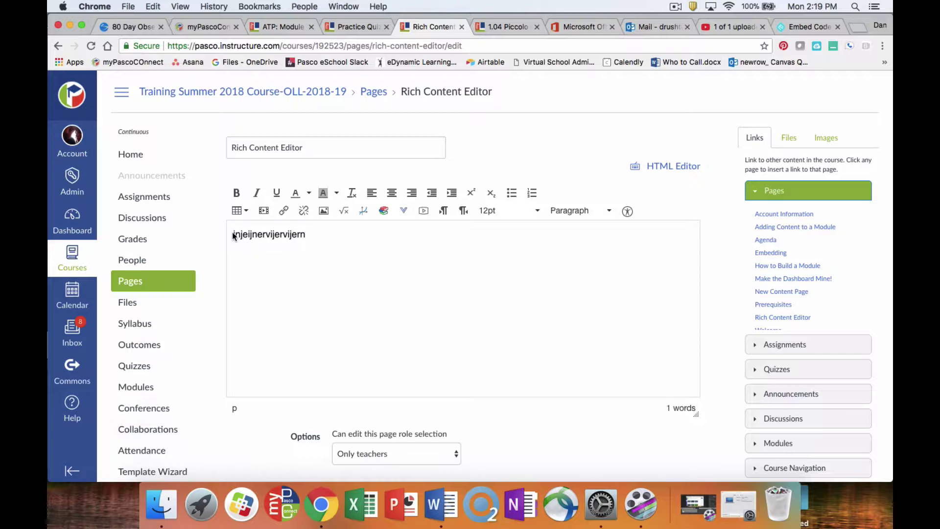
left_click_drag(235, 235, 312, 234)
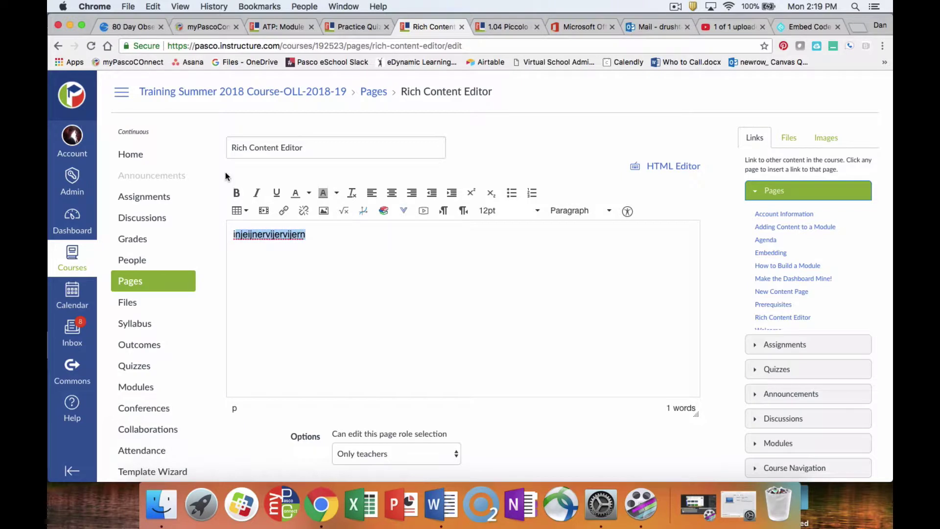
left_click(237, 194)
left_click(237, 194)
left_click(257, 193)
left_click(258, 193)
left_click(276, 194)
left_click(276, 194)
Try green then black text colour and the highlight choices, then clear the word's formatting
left_click(308, 193)
left_click(288, 248)
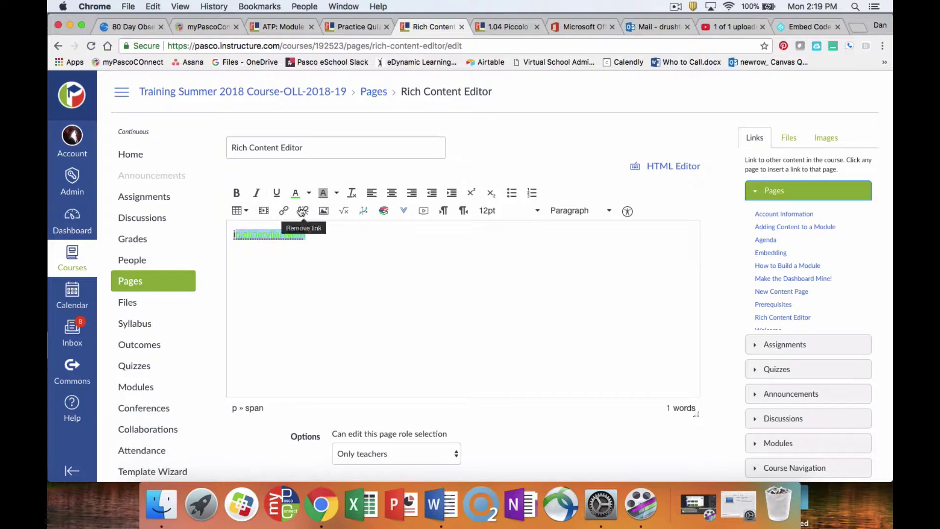
left_click(310, 194)
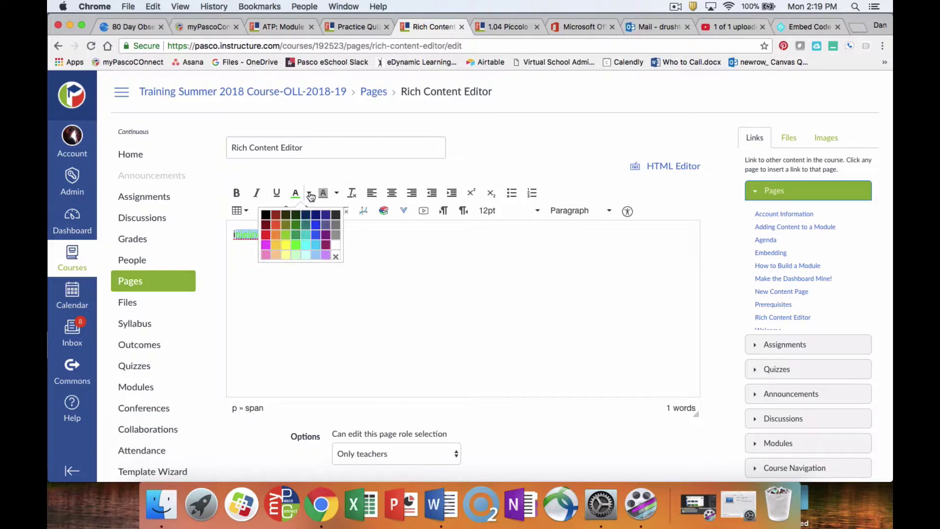
left_click(265, 211)
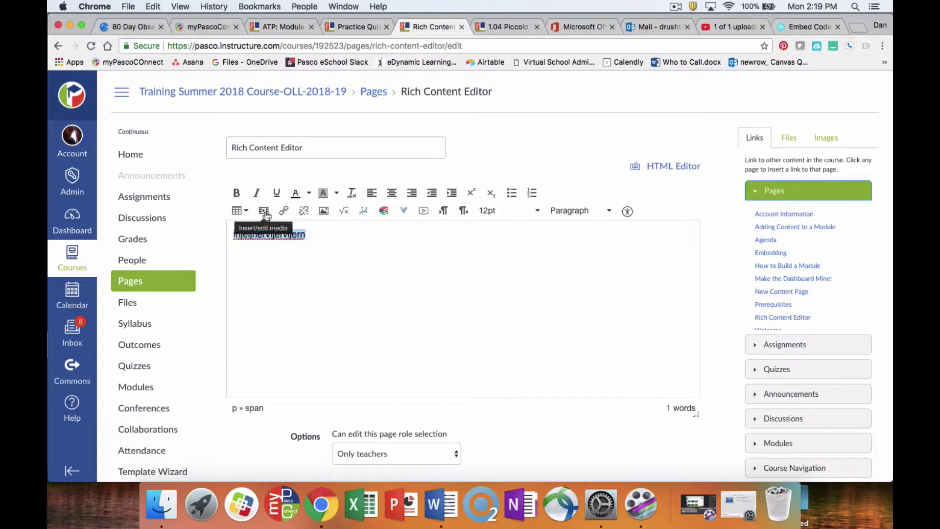
left_click(337, 194)
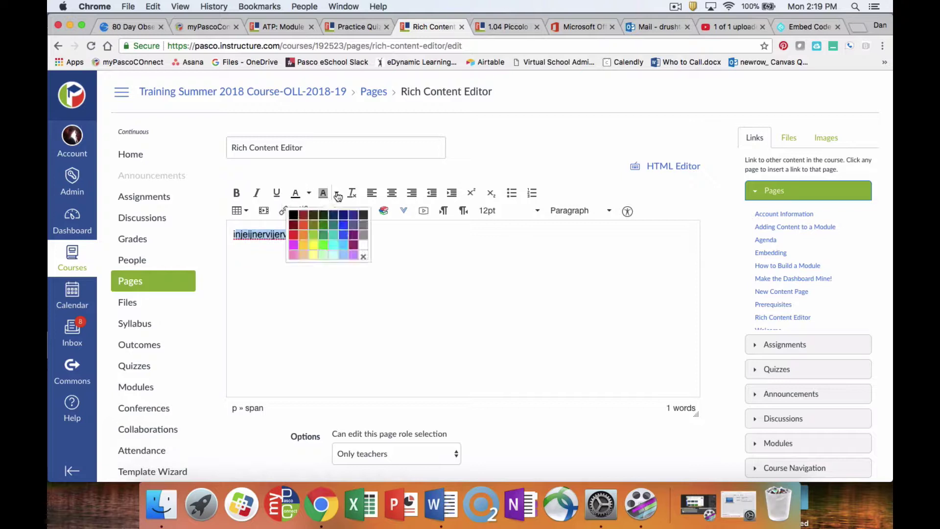
left_click(363, 224)
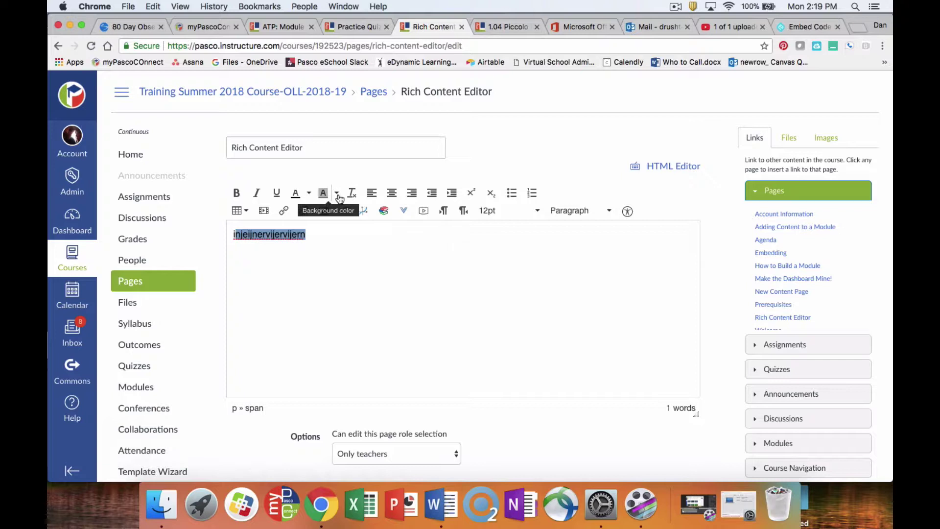
left_click(337, 193)
left_click(366, 246)
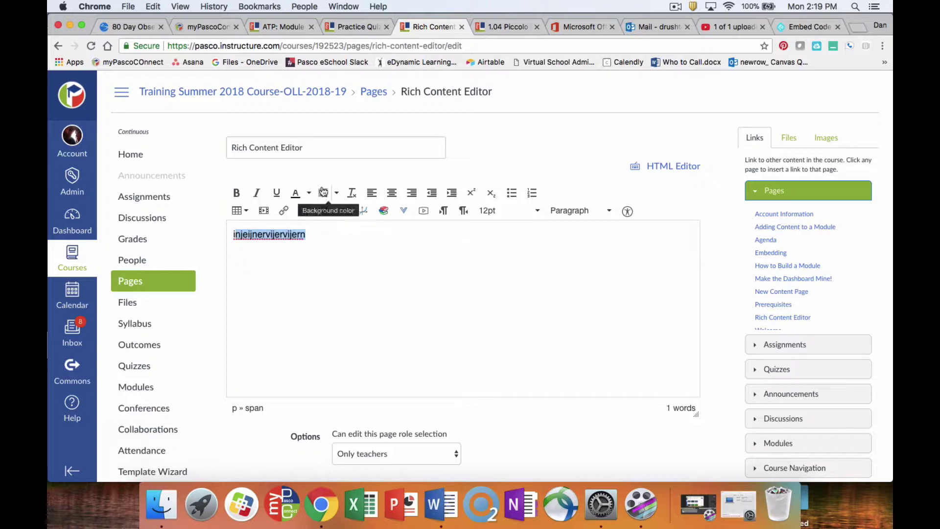
left_click(318, 235)
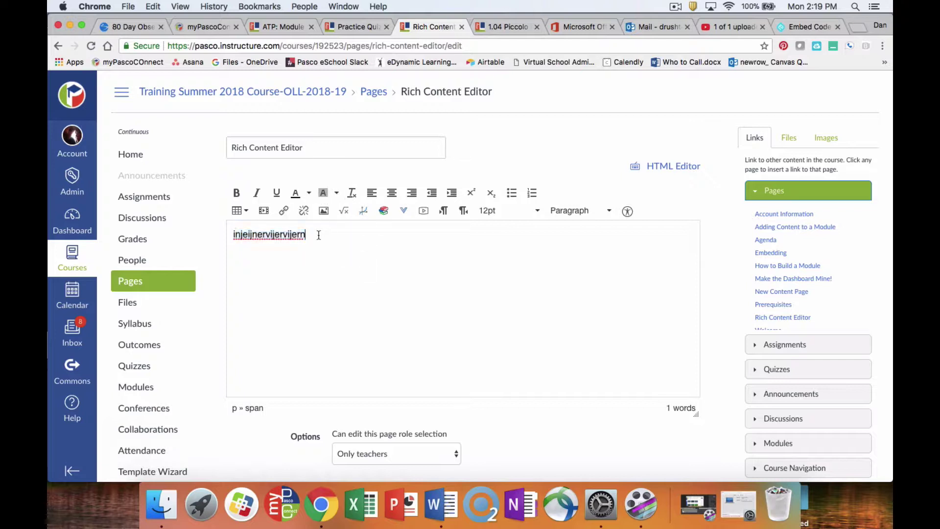
left_click(352, 193)
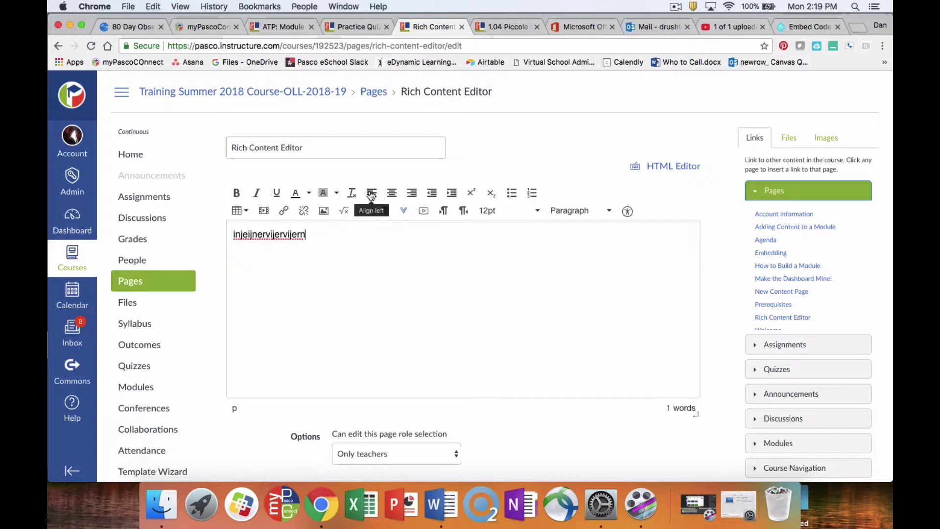
Right-align the 'injeijnervijervijern' line after briefly centering it
left_click(391, 194)
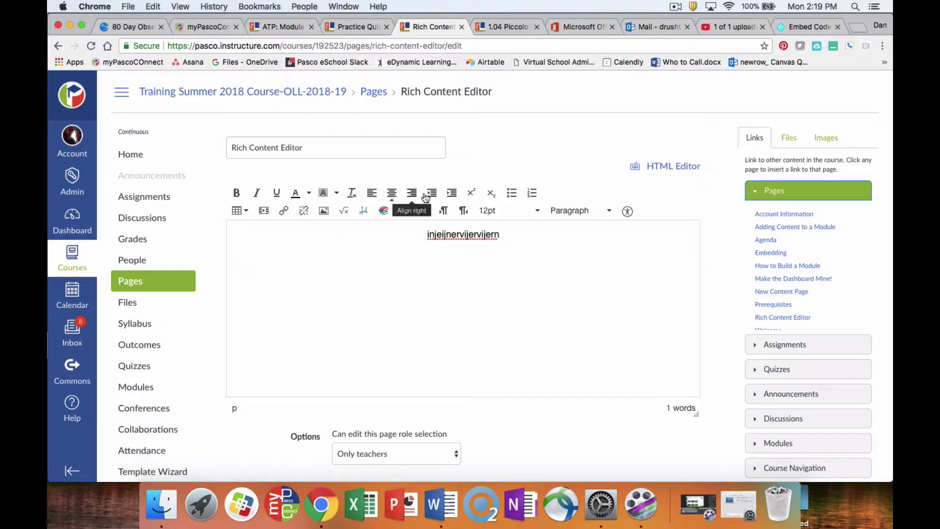
left_click(412, 194)
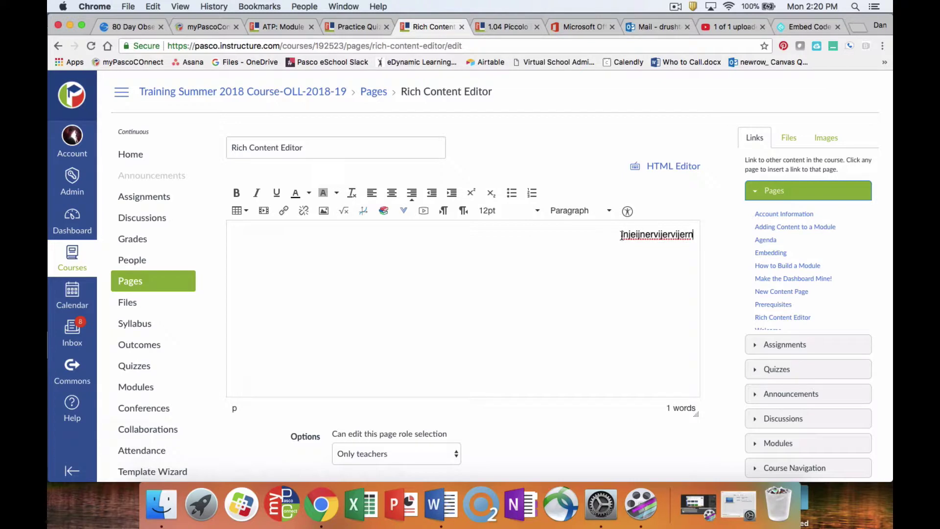
Link the selected word to google.com, then remove the link so it stays plain text
left_click_drag(622, 238, 694, 235)
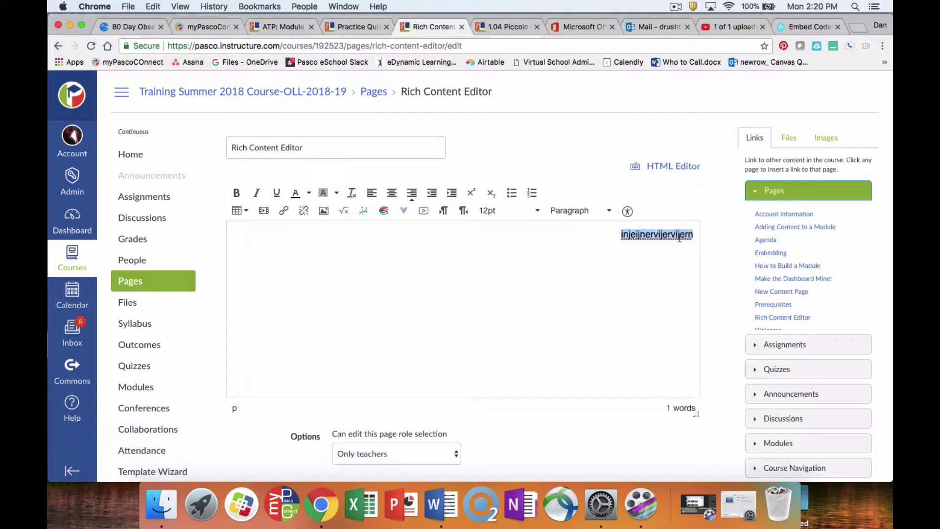
left_click(283, 211)
type("google.com")
left_click(509, 315)
left_click(304, 213)
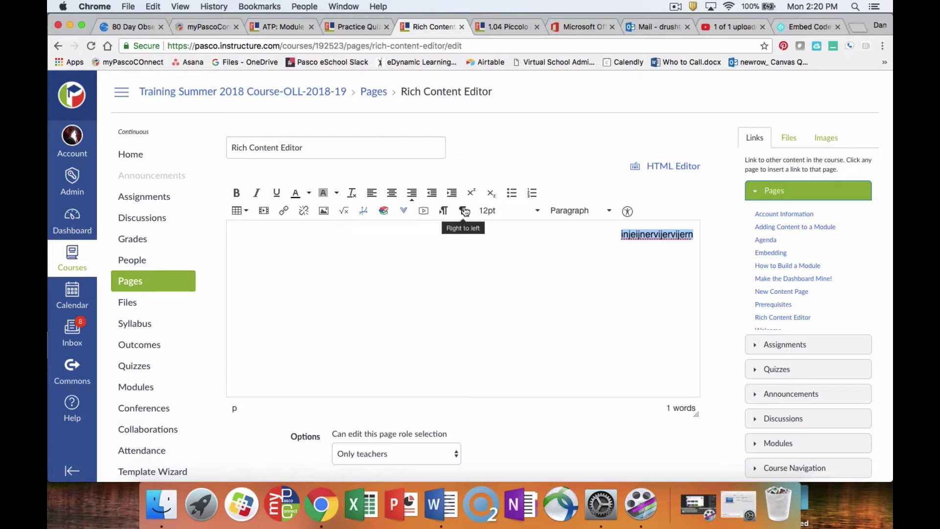
Set the selected word's font size to 24pt, leaving the paragraph format unchanged
left_click(489, 213)
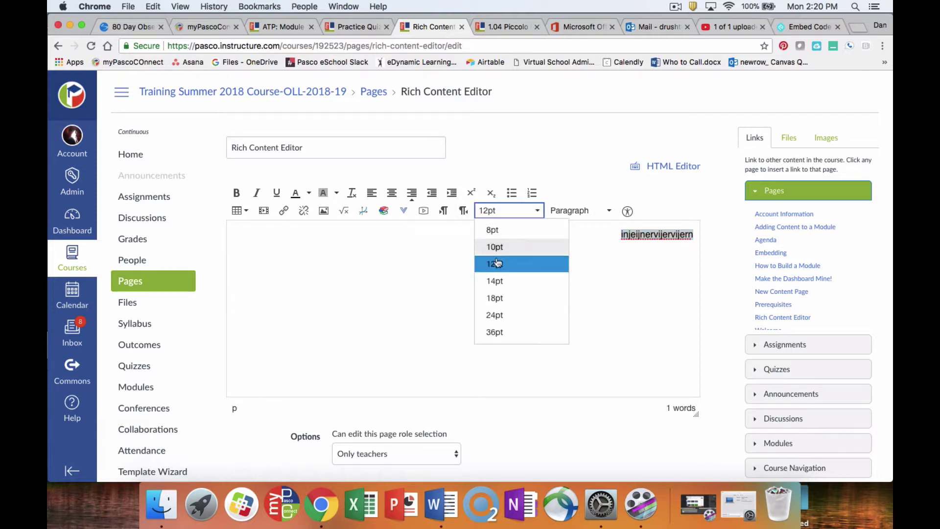
left_click(495, 315)
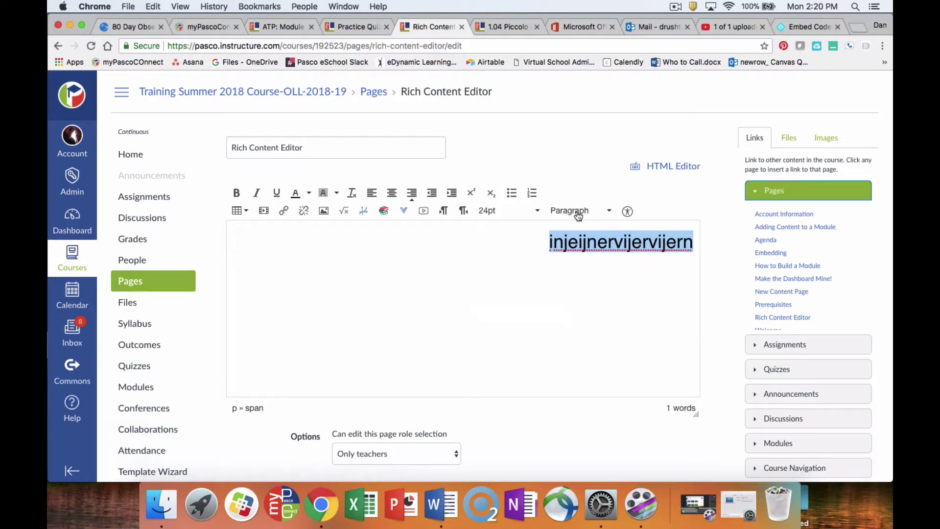
left_click(574, 211)
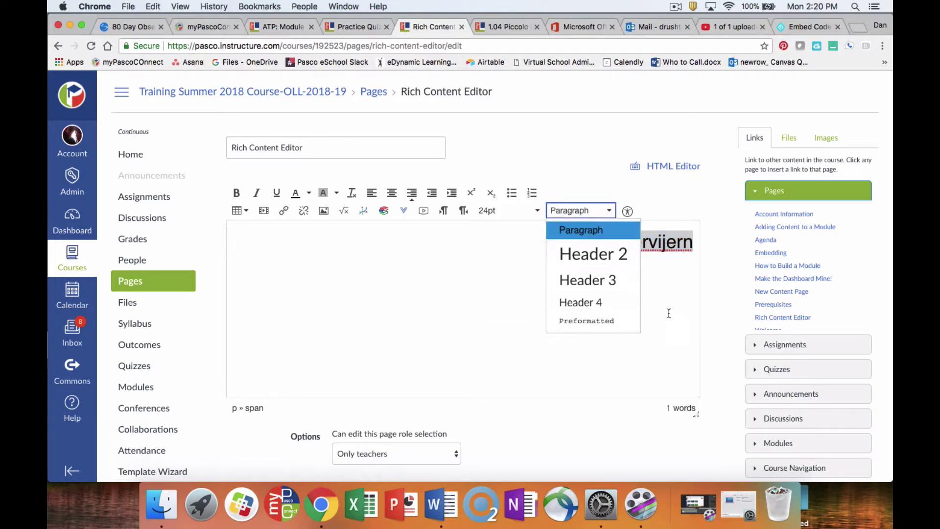
left_click(602, 230)
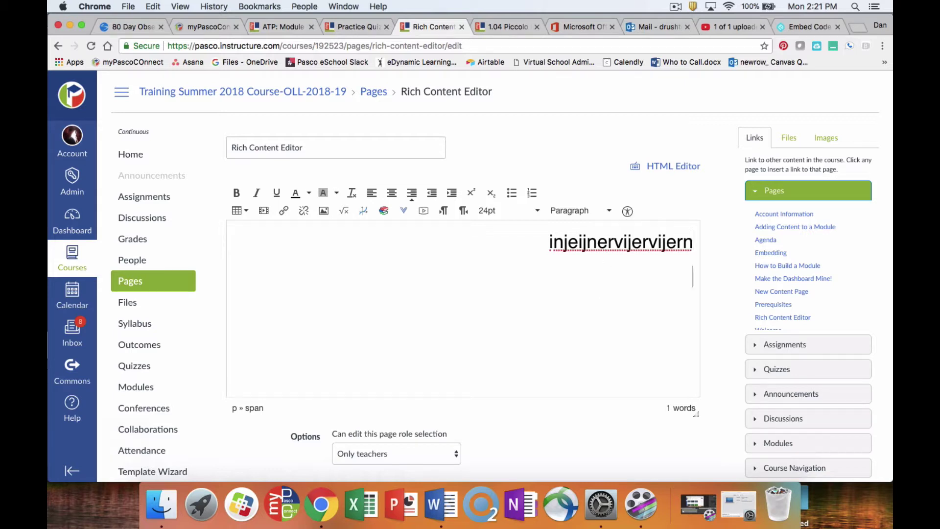
Upload the agenda screenshot with alt text 'random image' and insert it into the page
left_click(832, 142)
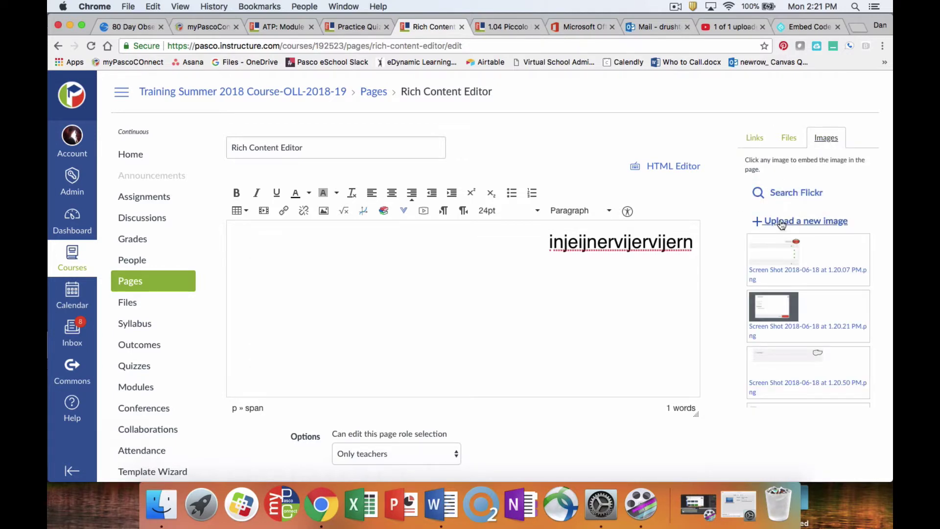
left_click(782, 222)
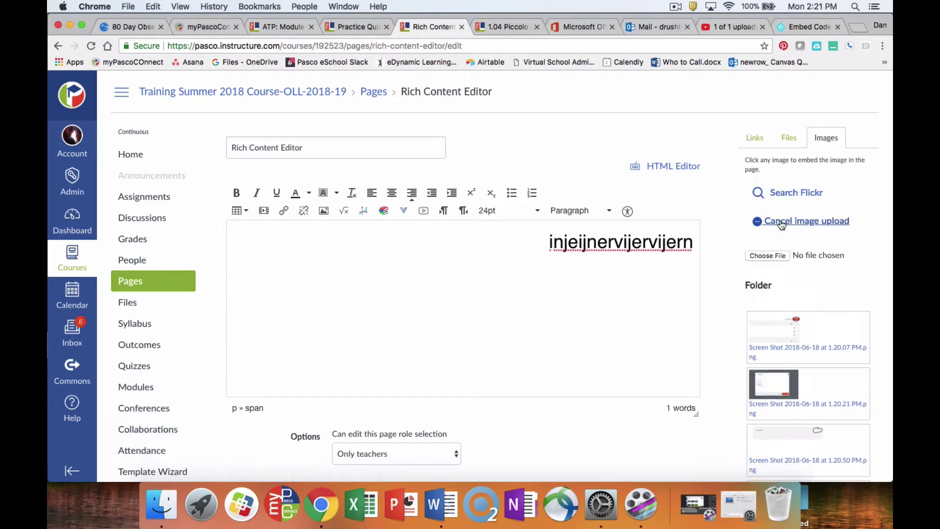
left_click(766, 252)
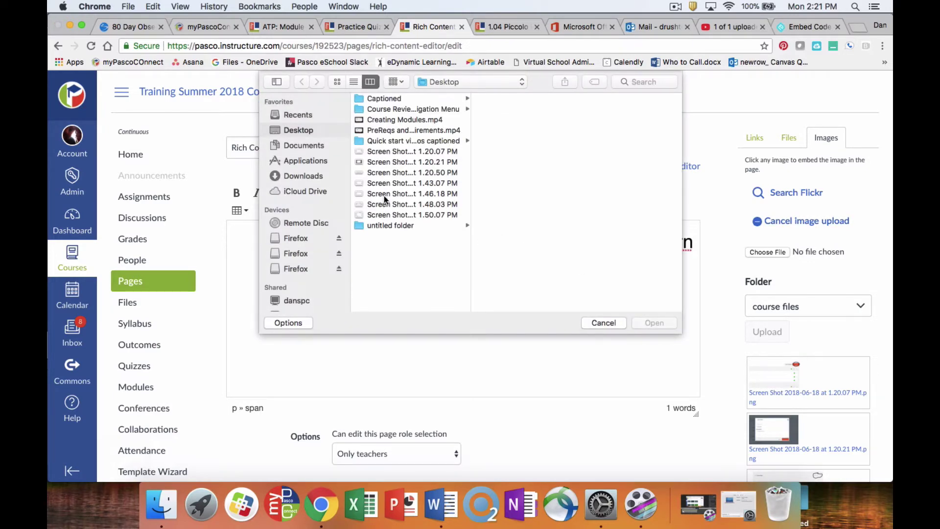
double_click(395, 183)
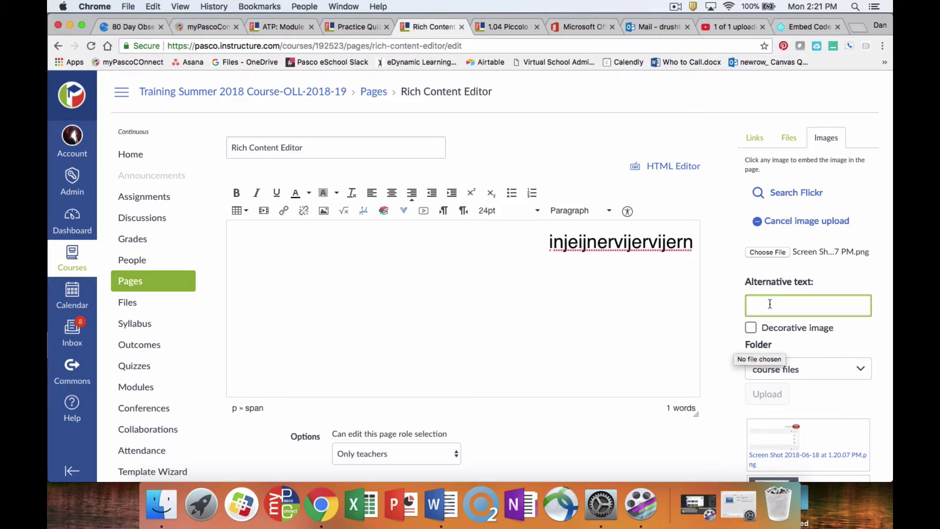
type("r")
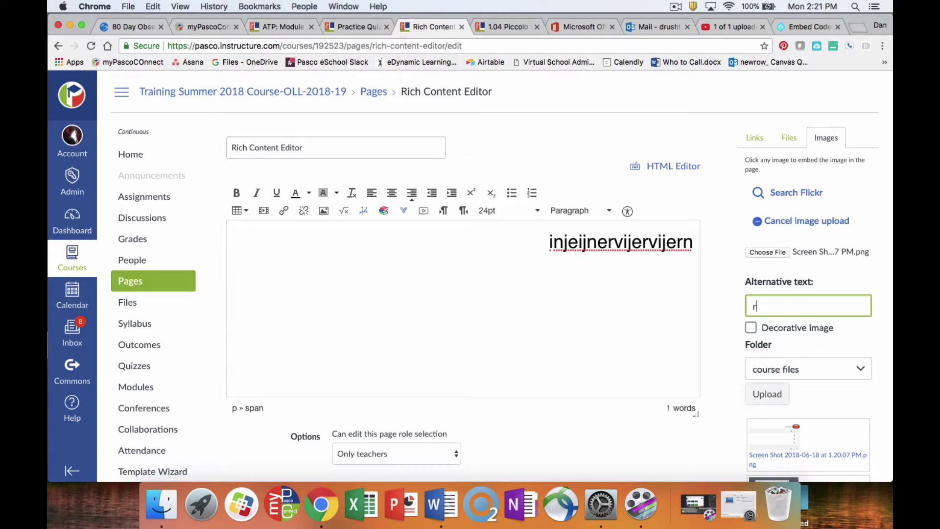
type("andom image")
left_click(751, 327)
left_click(753, 328)
left_click(768, 394)
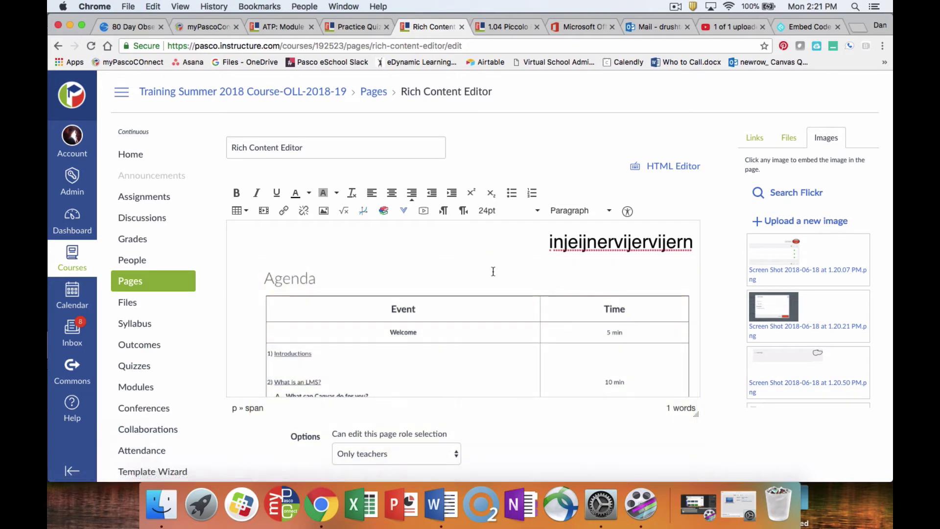
Shrink the agenda image from its top-left corner and save the page
left_click(343, 335)
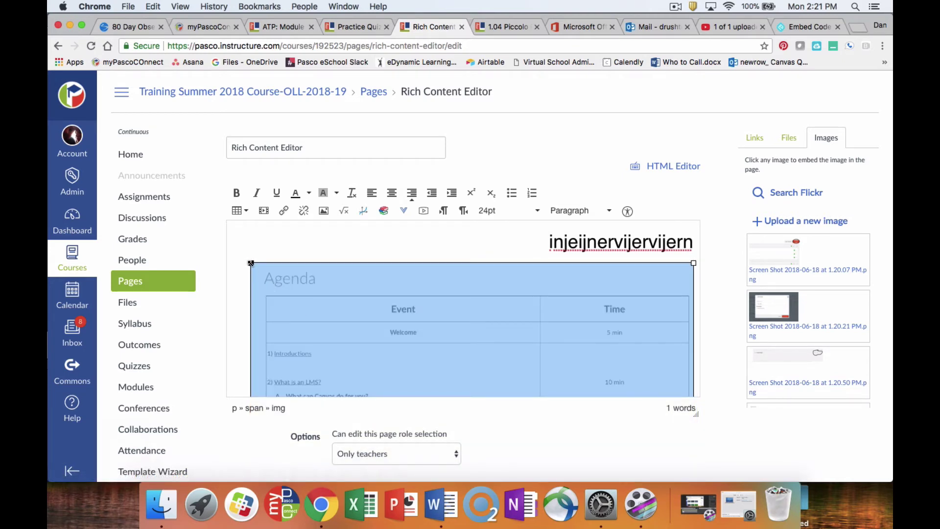
left_click_drag(251, 263, 366, 313)
scroll(656, 430, "down", 2)
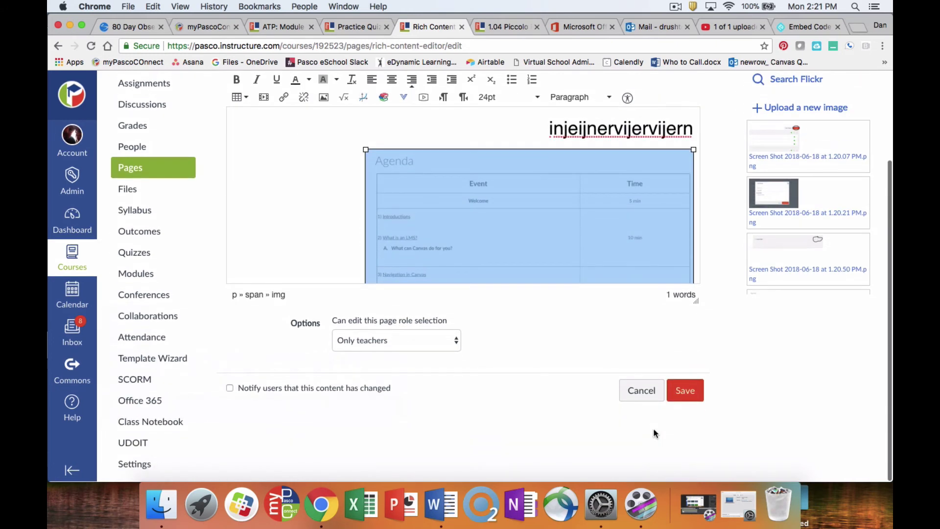
left_click(685, 389)
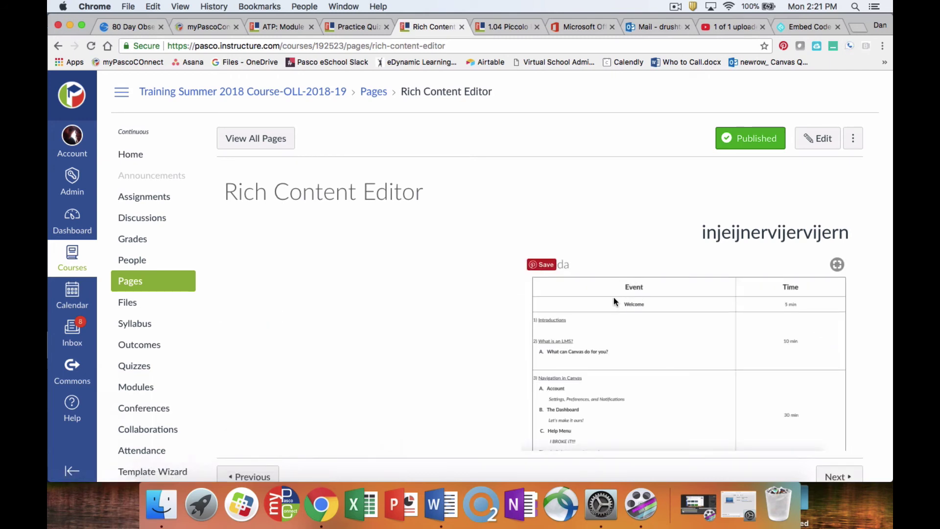
scroll(613, 301, "down", 5)
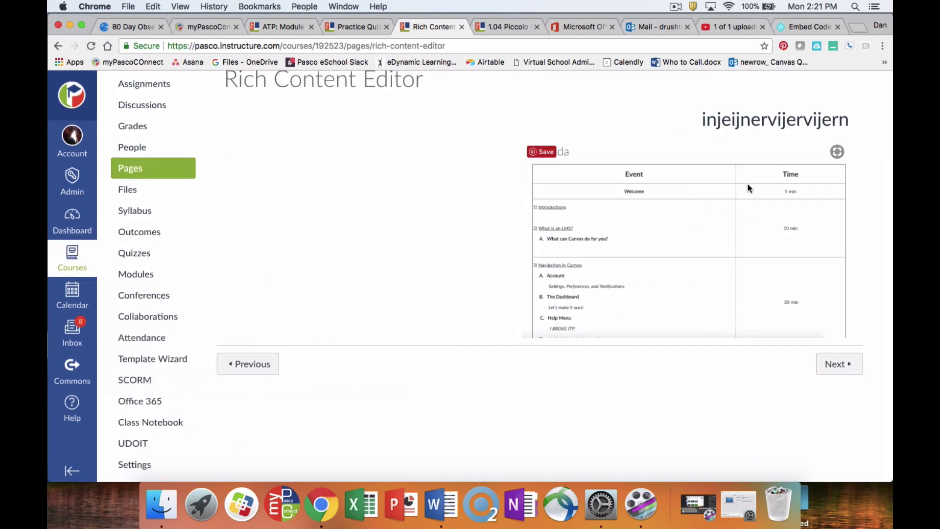
scroll(735, 251, "up", 4)
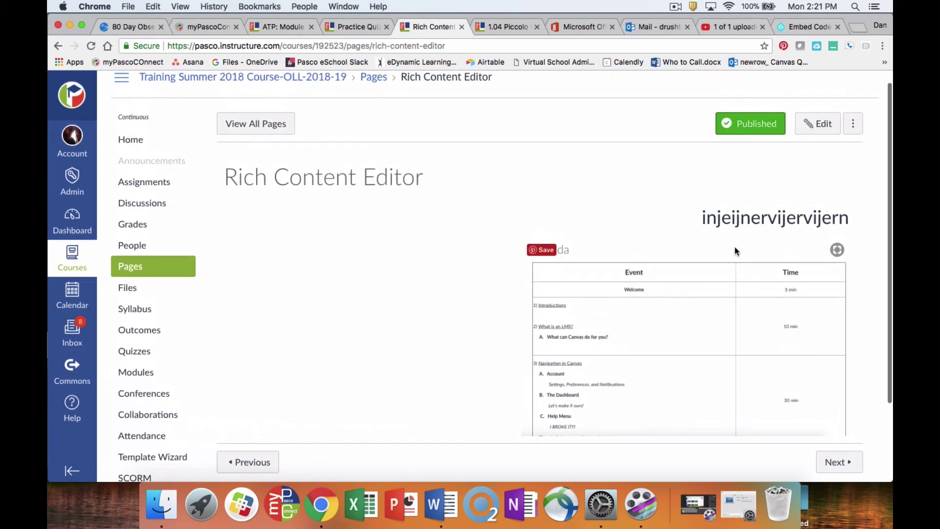